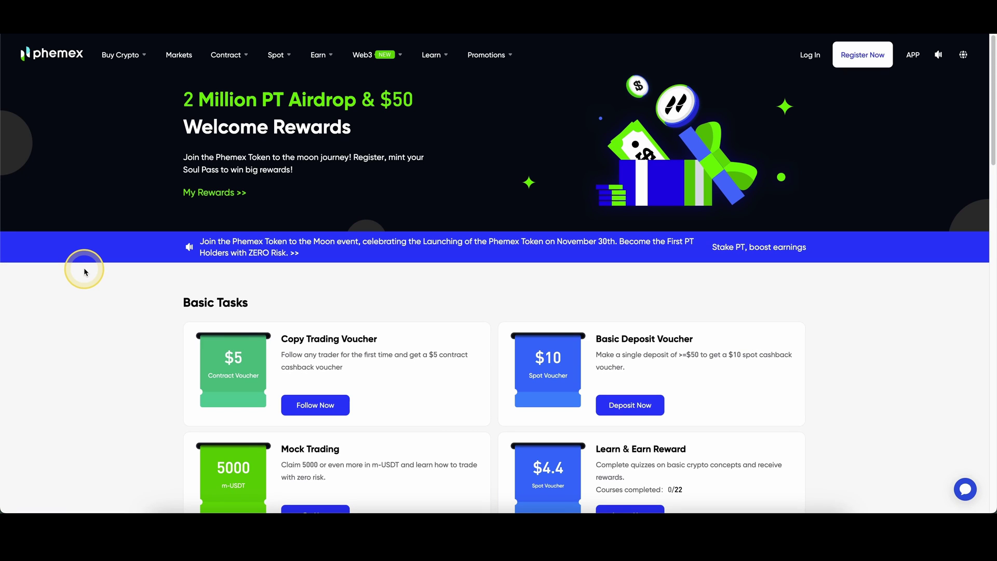
Drag across several areas of the Phemex welcome rewards page
{"action": "left_click_drag", "start_coordinate": [139, 75], "coordinate": [131, 296]}
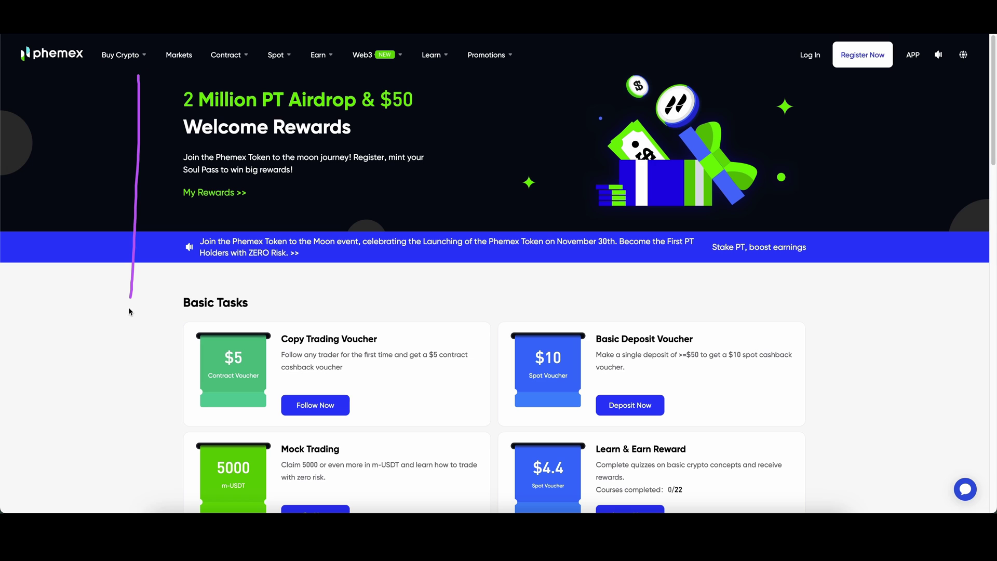
{"action": "left_click_drag", "start_coordinate": [178, 484], "coordinate": [746, 507]}
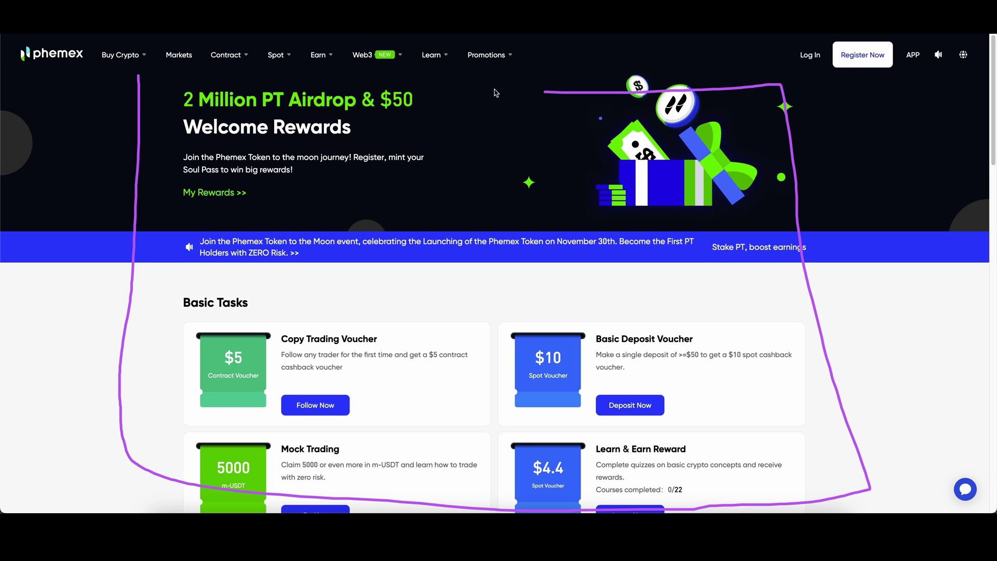
{"action": "left_click_drag", "start_coordinate": [494, 93], "coordinate": [158, 91]}
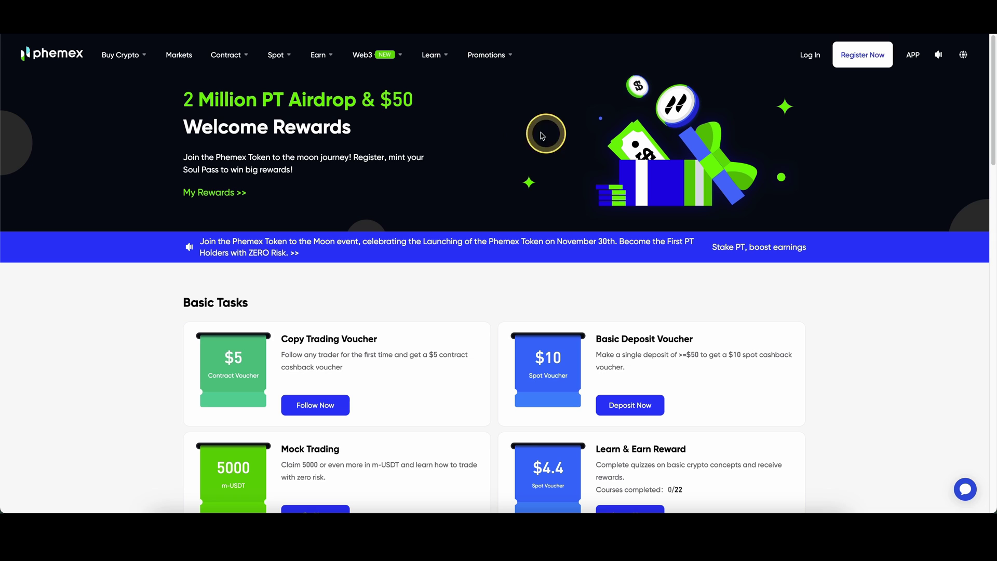
{"action": "mouse_move", "coordinate": [374, 119]}
{"action": "left_mouse_down"}
{"action": "mouse_move", "coordinate": [427, 117]}
{"action": "mouse_move", "coordinate": [234, 143]}
{"action": "left_mouse_up"}
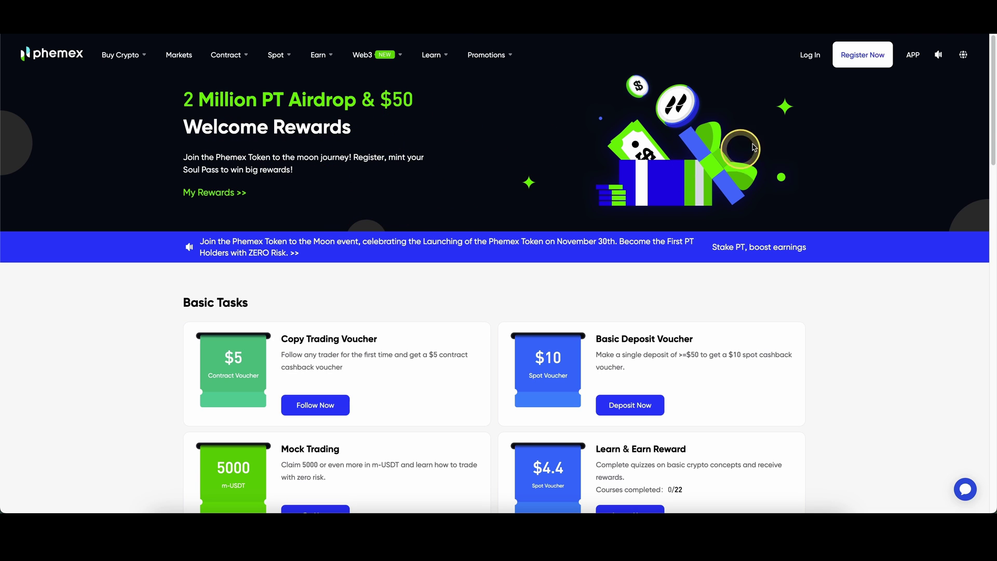
{"action": "left_click_drag", "start_coordinate": [770, 150], "coordinate": [829, 83]}
Open the Create an Account form, drag over its fields, and submit the registration
{"action": "left_click", "coordinate": [861, 57]}
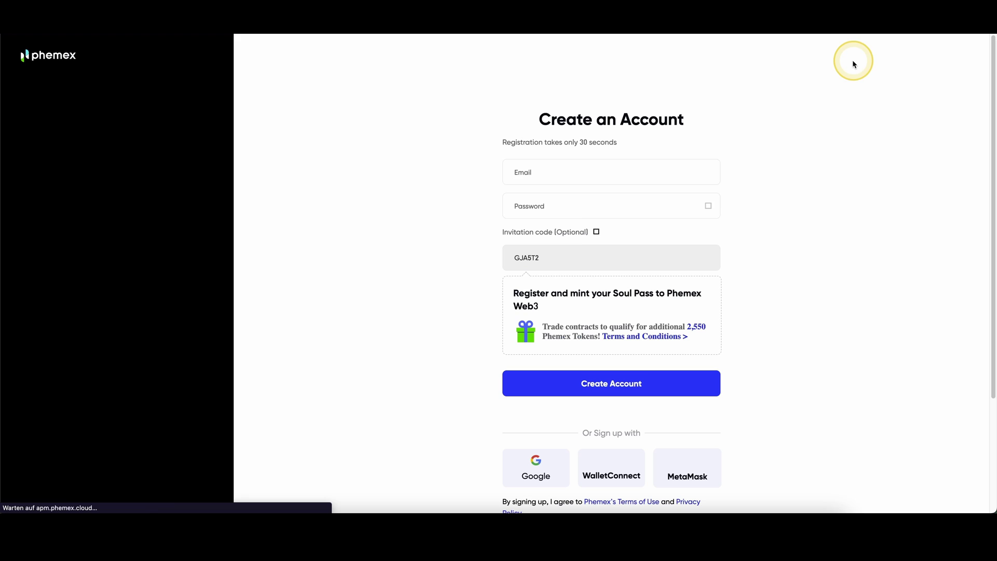
{"action": "left_click_drag", "start_coordinate": [418, 192], "coordinate": [504, 294]}
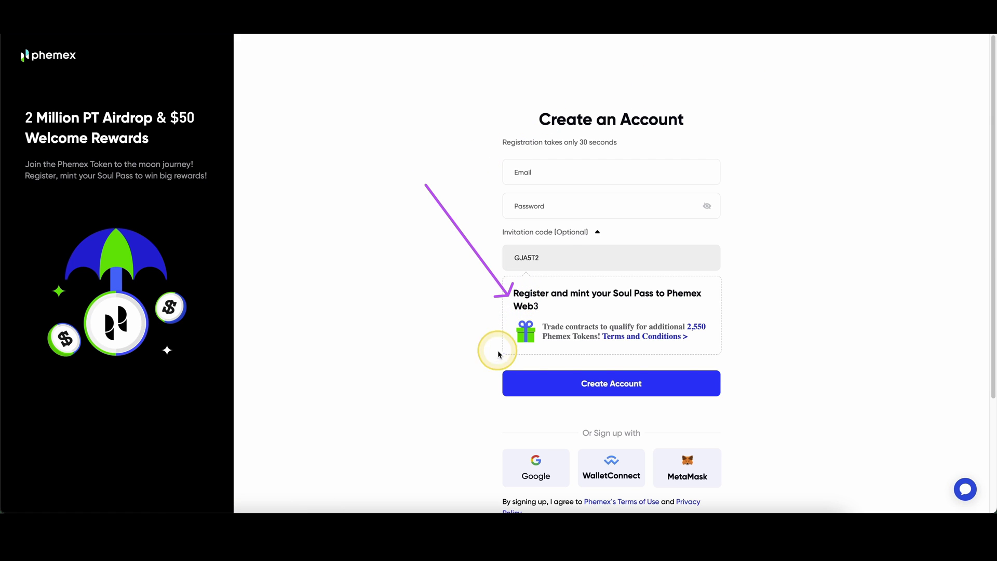
{"action": "left_click_drag", "start_coordinate": [413, 162], "coordinate": [446, 163]}
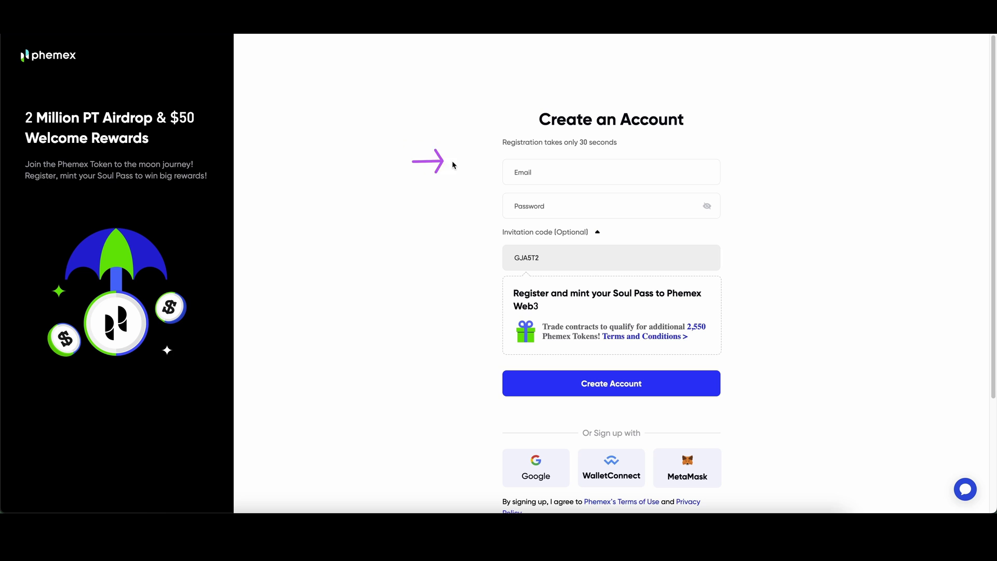
{"action": "left_click_drag", "start_coordinate": [494, 232], "coordinate": [507, 372]}
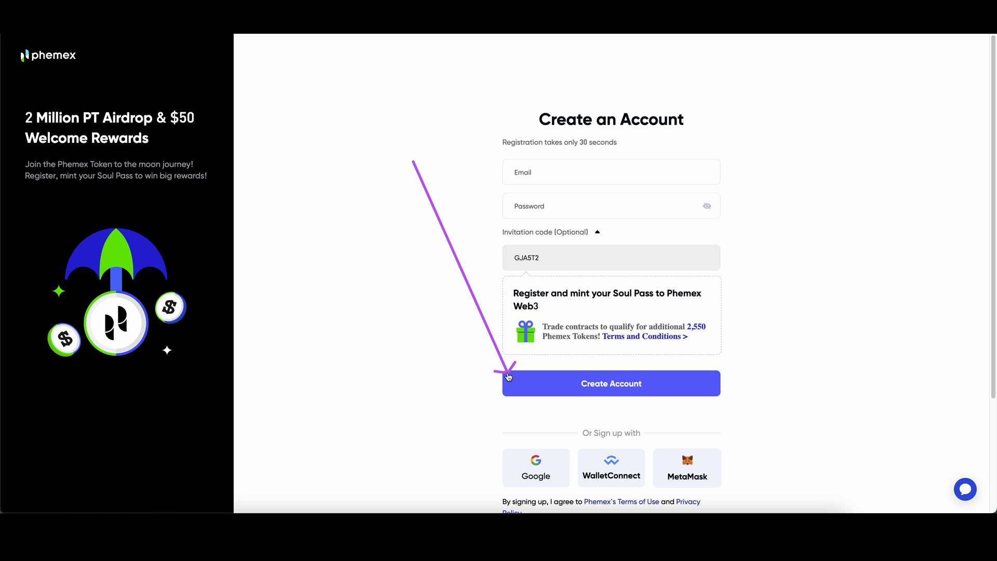
{"action": "left_click", "coordinate": [573, 203]}
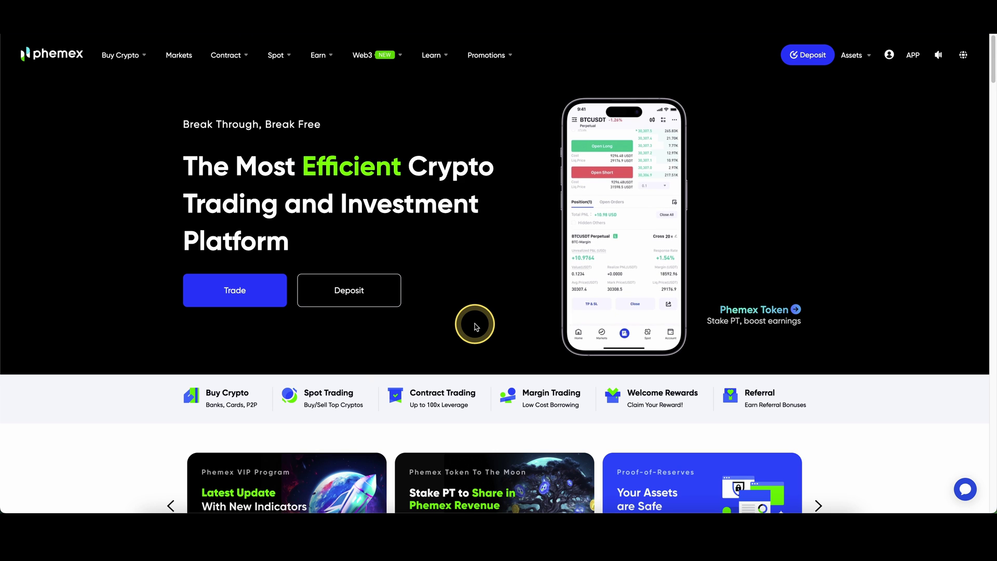
{"action": "scroll", "coordinate": [499, 199], "scroll_direction": "down", "scroll_amount": 5}
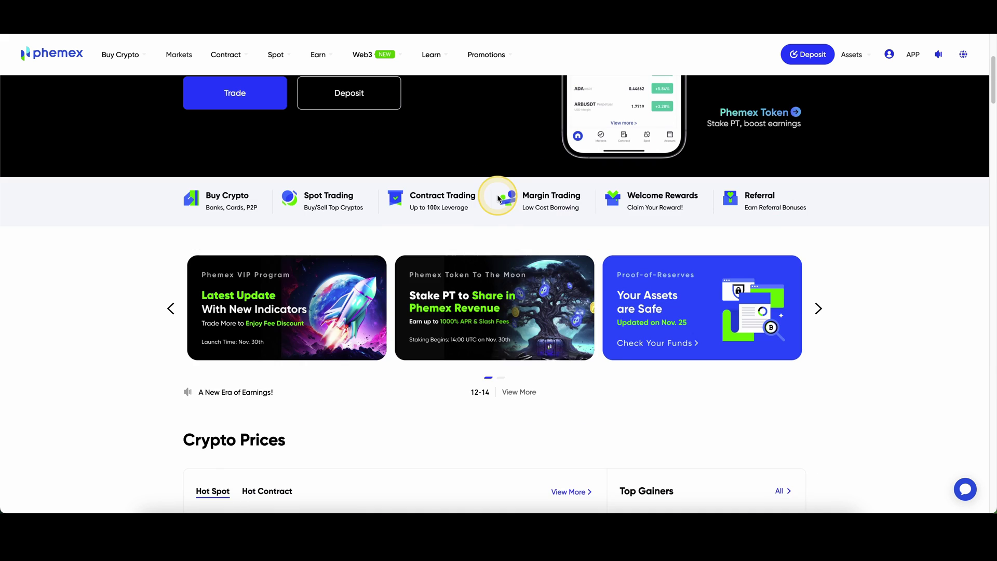
{"action": "scroll", "coordinate": [498, 199], "scroll_direction": "down", "scroll_amount": 5}
{"action": "scroll", "coordinate": [497, 197], "scroll_direction": "down", "scroll_amount": 5}
{"action": "scroll", "coordinate": [497, 197], "scroll_direction": "down", "scroll_amount": 5}
{"action": "scroll", "coordinate": [497, 199], "scroll_direction": "down", "scroll_amount": 5}
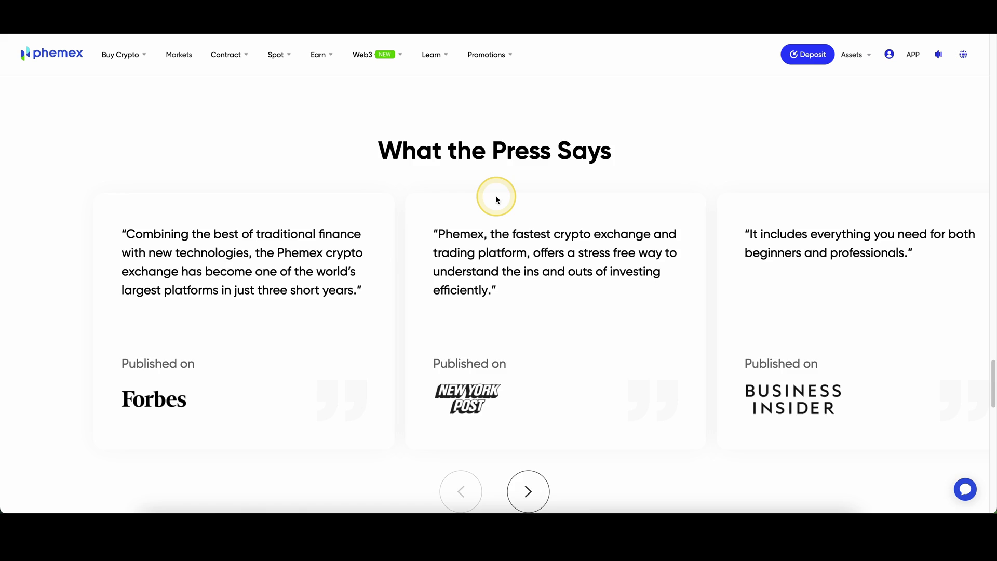
{"action": "scroll", "coordinate": [497, 197], "scroll_direction": "down", "scroll_amount": 5}
{"action": "scroll", "coordinate": [496, 196], "scroll_direction": "down", "scroll_amount": 5}
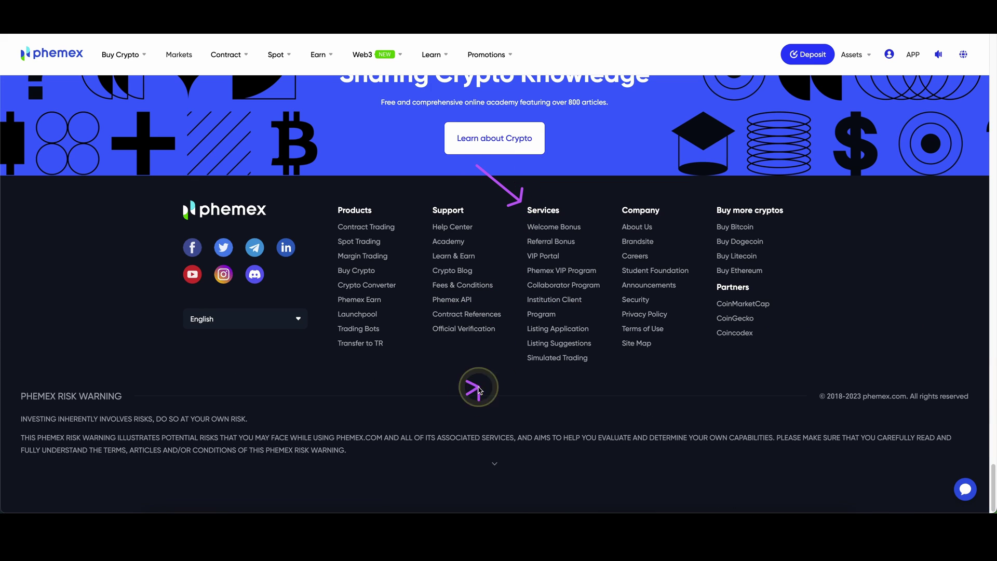
Follow the footer's Simulated Trading link to the Phemex testnet site
{"action": "left_click", "coordinate": [549, 361]}
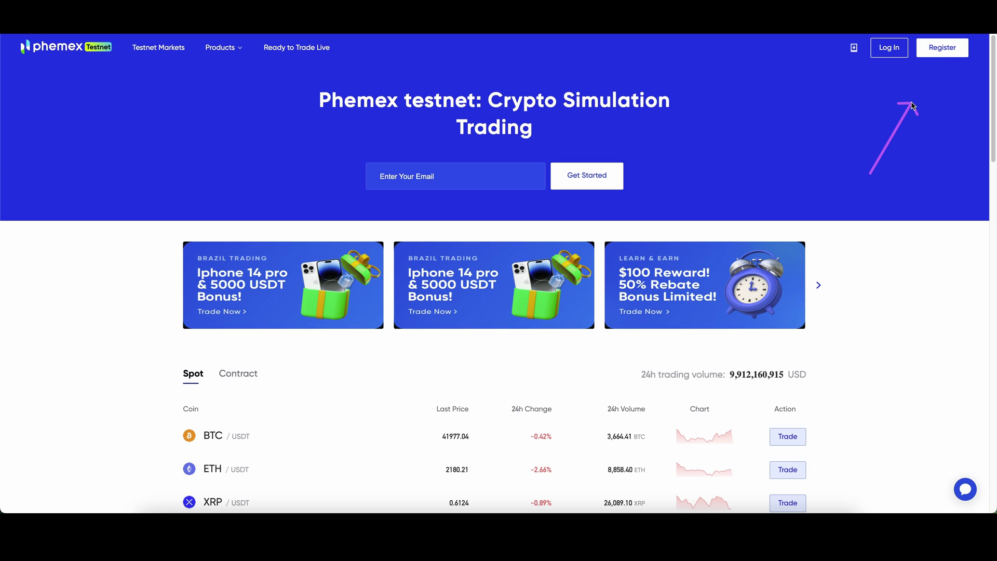
Register a testnet account, then pick BTCUSD Perpetual from Testnet Markets
{"action": "left_click", "coordinate": [937, 50]}
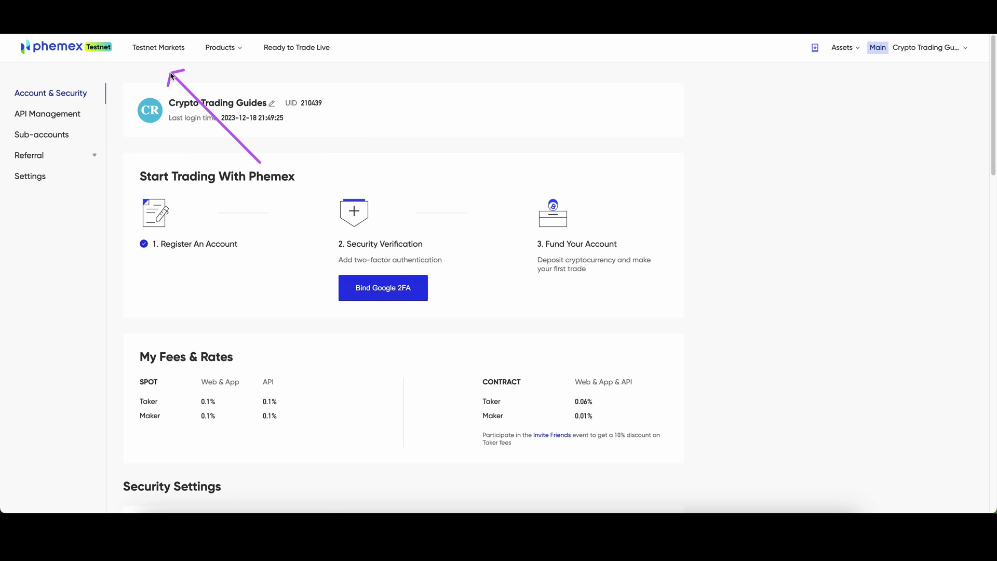
{"action": "left_click", "coordinate": [160, 48]}
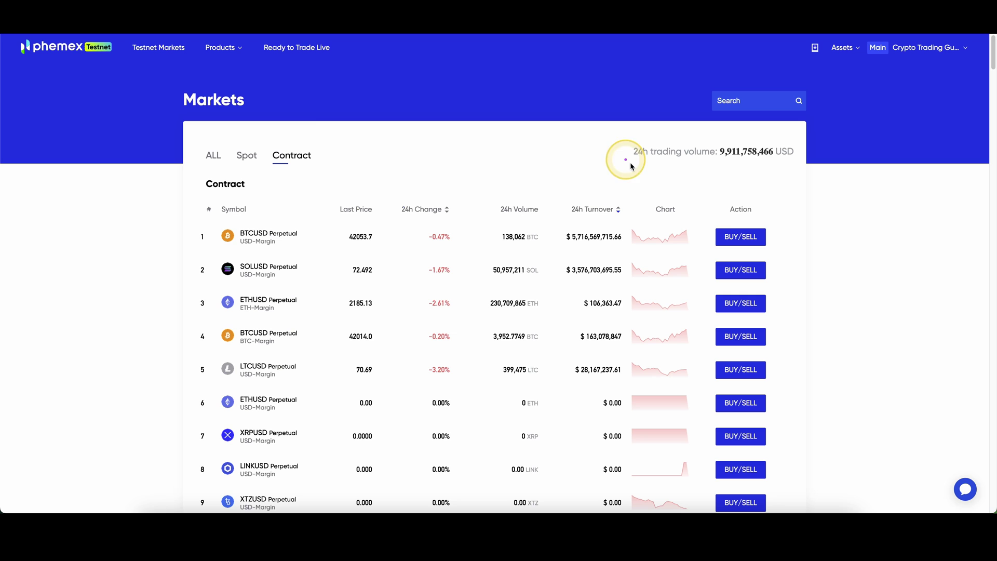
{"action": "left_click", "coordinate": [742, 239]}
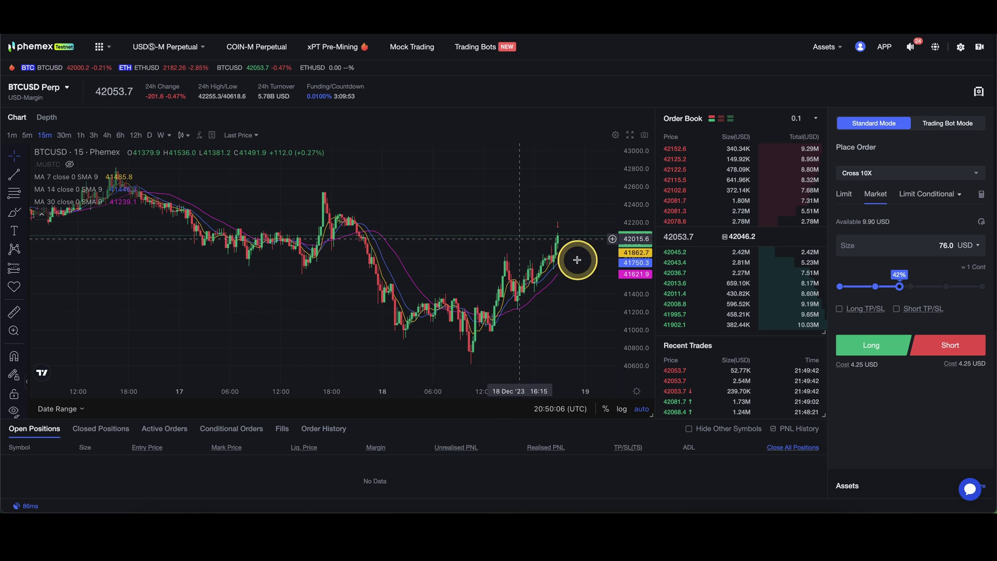
{"action": "scroll", "coordinate": [868, 375], "scroll_direction": "down", "scroll_amount": 2}
{"action": "scroll", "coordinate": [867, 374], "scroll_direction": "down", "scroll_amount": 1}
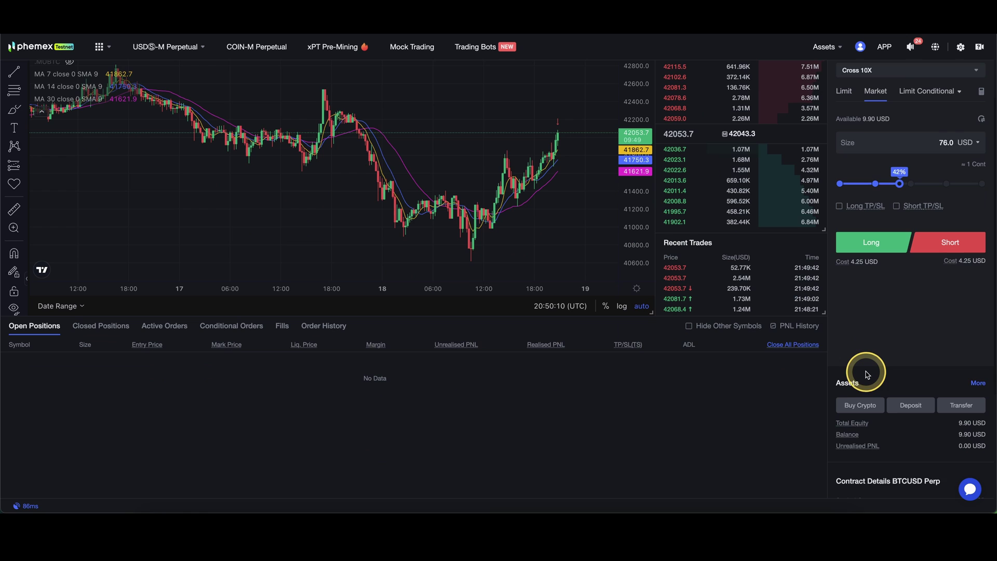
{"action": "scroll", "coordinate": [866, 374], "scroll_direction": "down", "scroll_amount": 1}
{"action": "left_click_drag", "start_coordinate": [843, 400], "coordinate": [938, 398]}
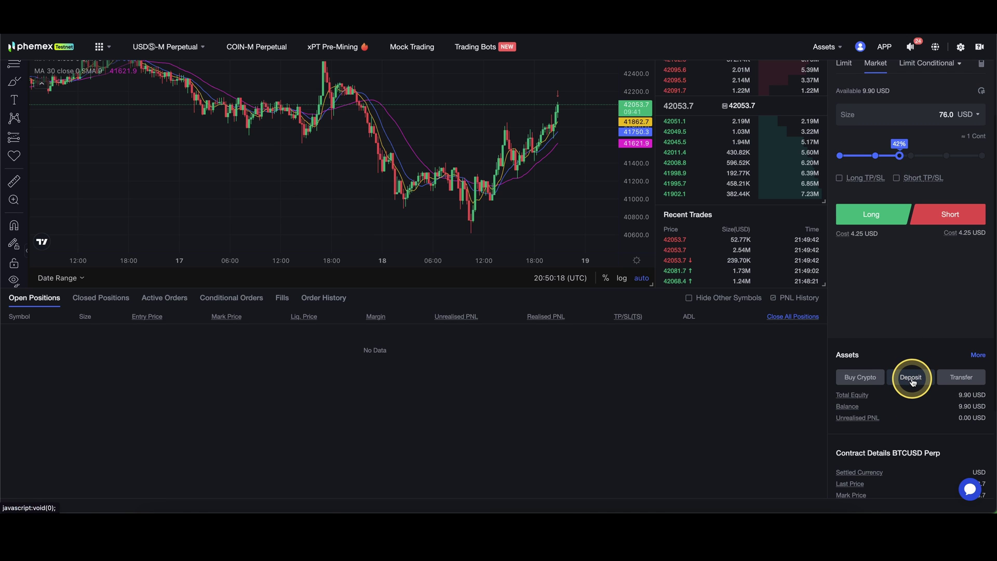
Open the BTC Deposit page from the Assets panel to fund the account
{"action": "left_click", "coordinate": [913, 381]}
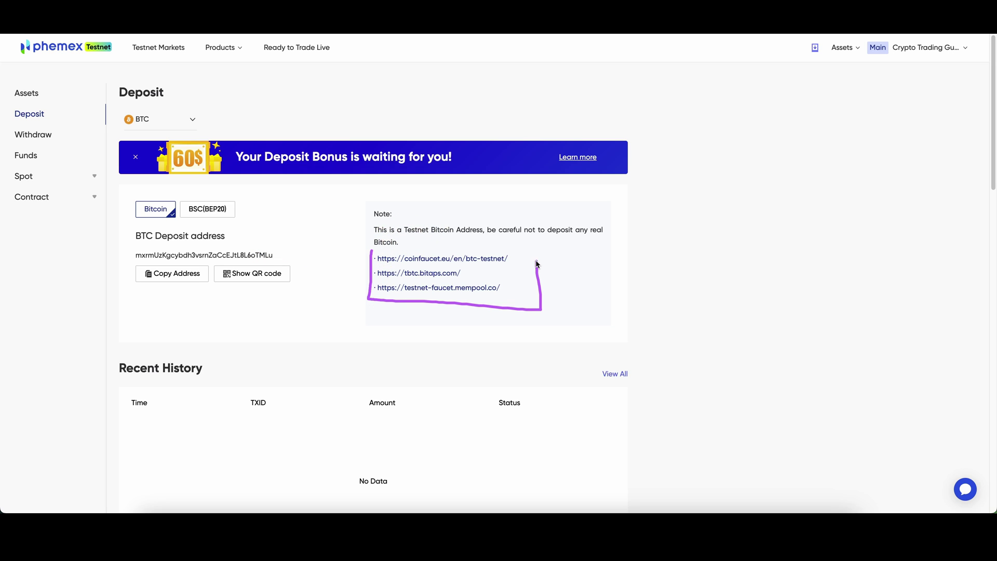
Switch to Assets and highlight the 5000 USDT spot wallet balance
{"action": "left_click", "coordinate": [327, 205]}
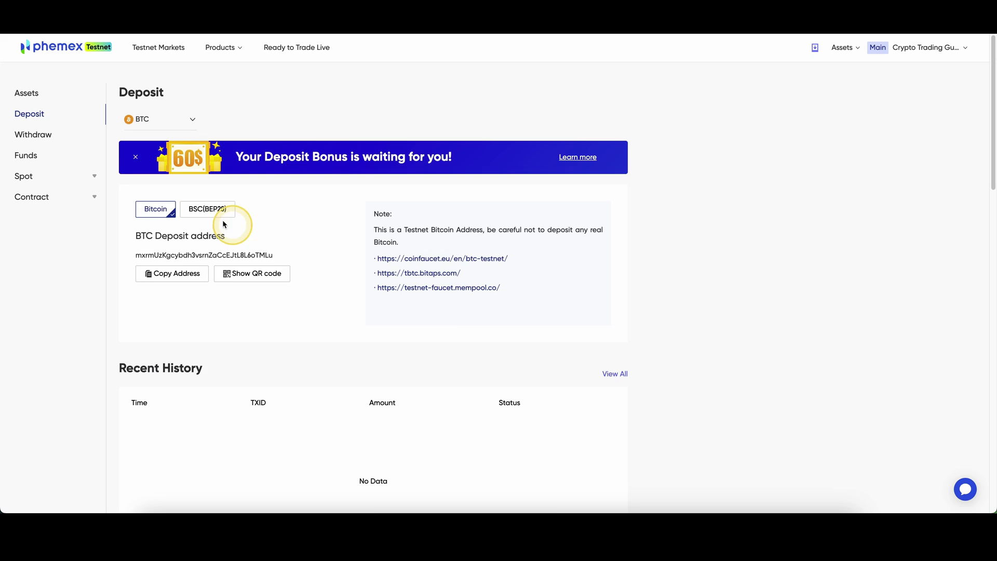
{"action": "left_click_drag", "start_coordinate": [375, 220], "coordinate": [402, 221]}
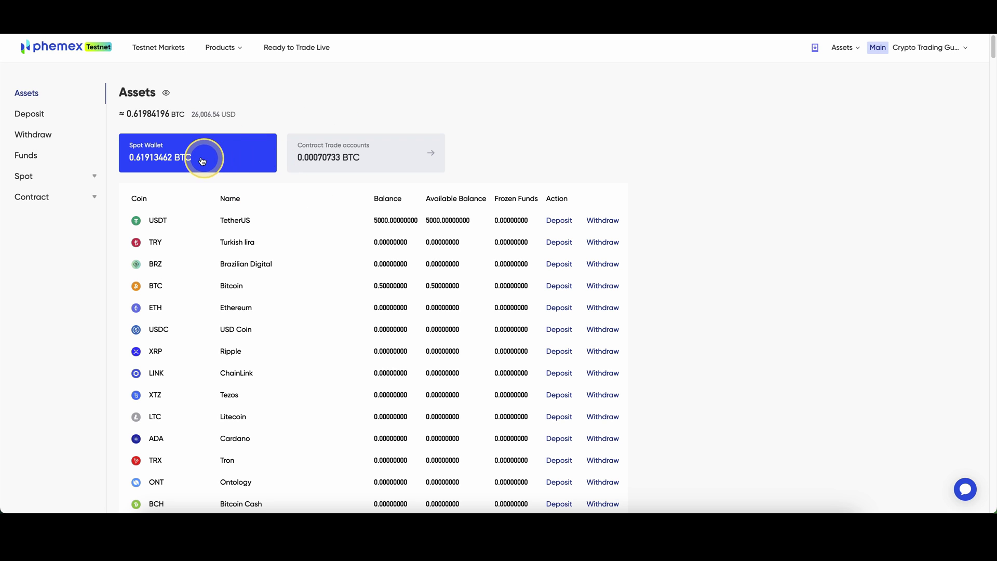
Show the Contract Trade accounts and highlight the 9.90 USD trade account balance
{"action": "left_click", "coordinate": [371, 165]}
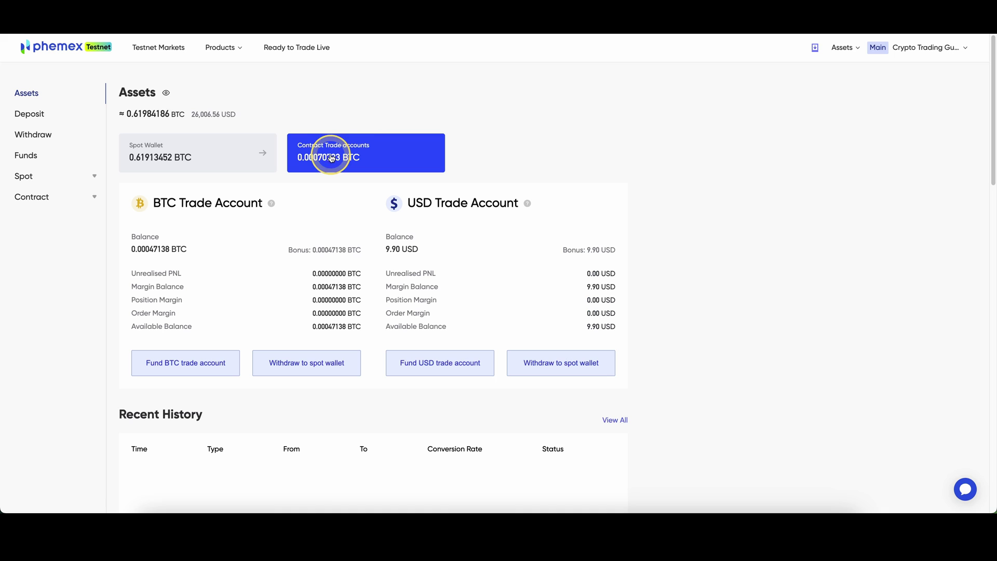
{"action": "left_click_drag", "start_coordinate": [387, 249], "coordinate": [415, 249]}
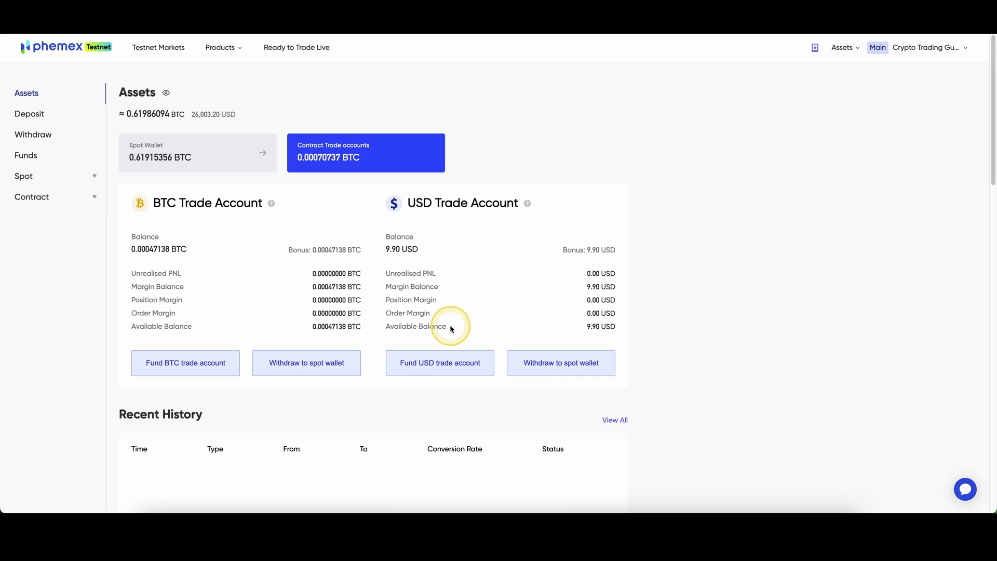
Fund the USD trade account with all 5000 USDT from the USDT Wallet, reaching 5003.30 USD
{"action": "left_click", "coordinate": [459, 370]}
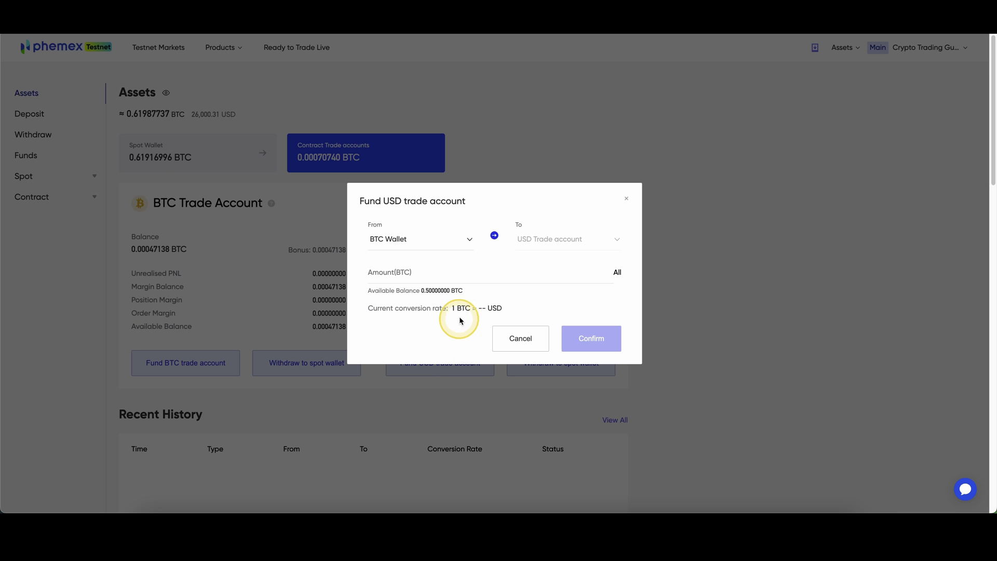
{"action": "left_click", "coordinate": [435, 241]}
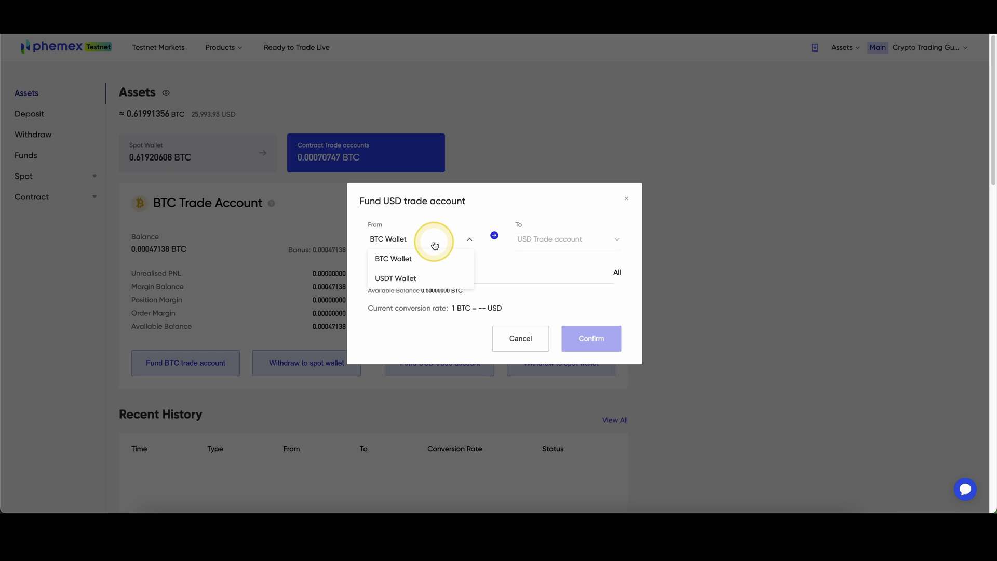
{"action": "left_click", "coordinate": [405, 278]}
{"action": "left_click", "coordinate": [617, 272]}
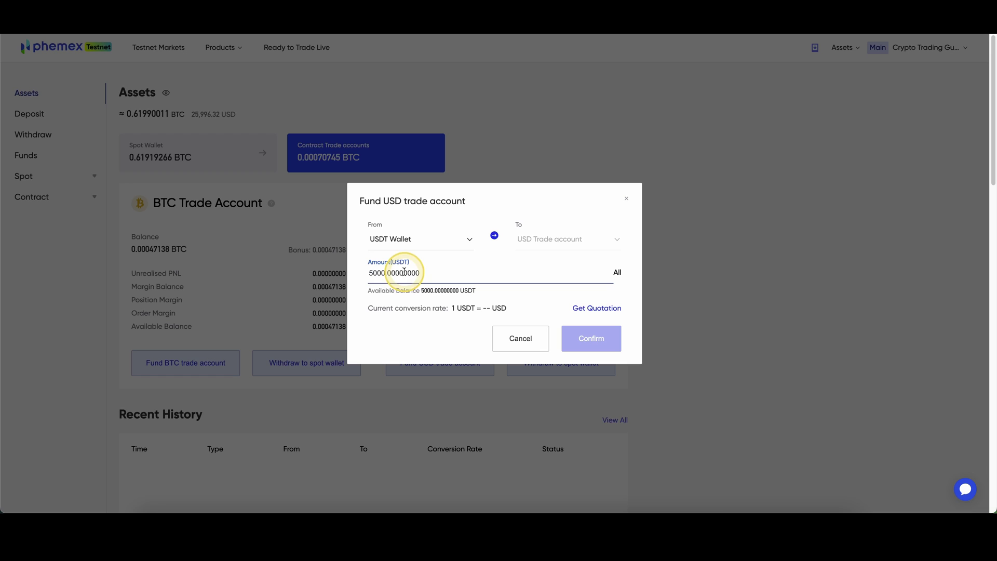
{"action": "left_click", "coordinate": [578, 247]}
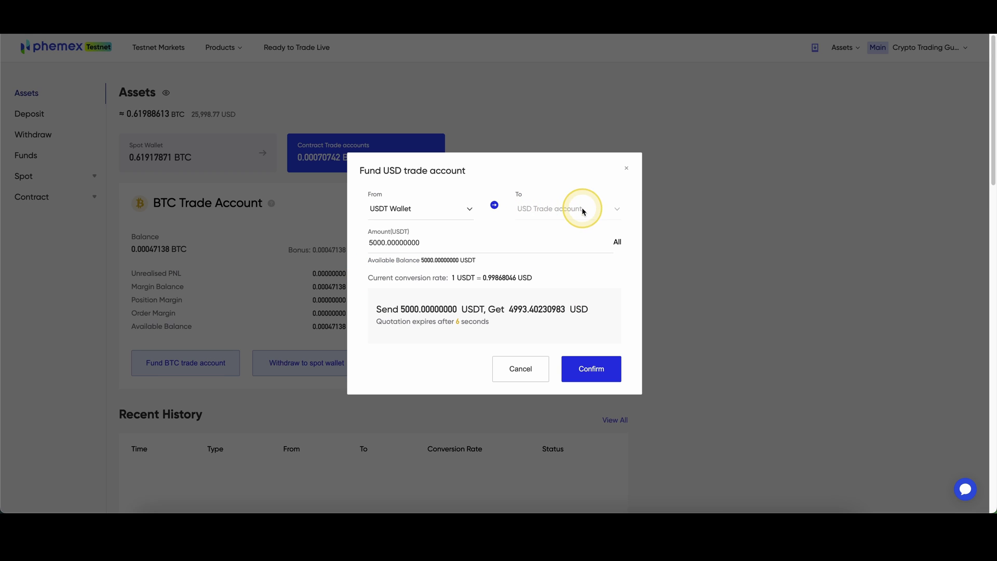
{"action": "left_click", "coordinate": [600, 374]}
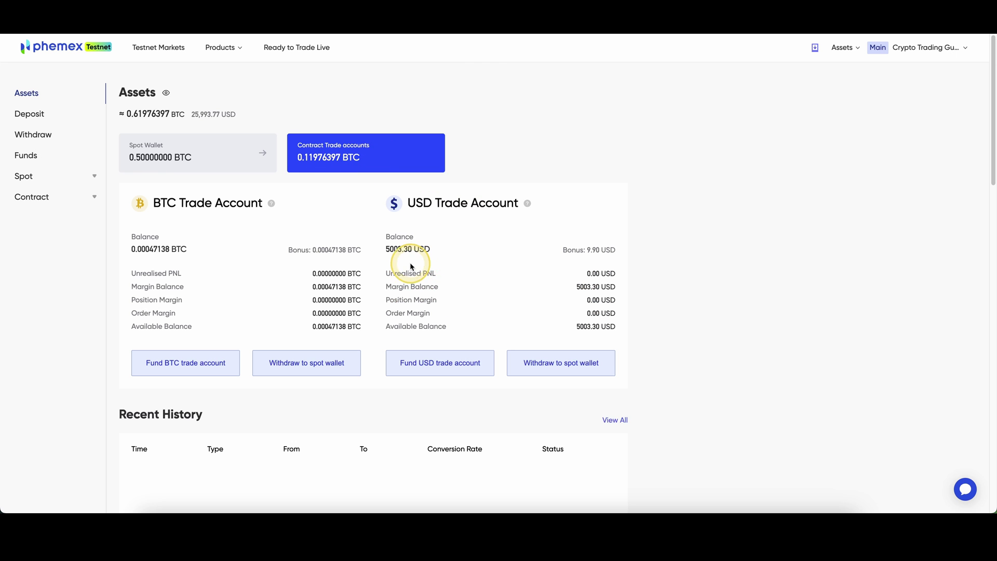
{"action": "left_click_drag", "start_coordinate": [394, 250], "coordinate": [436, 253]}
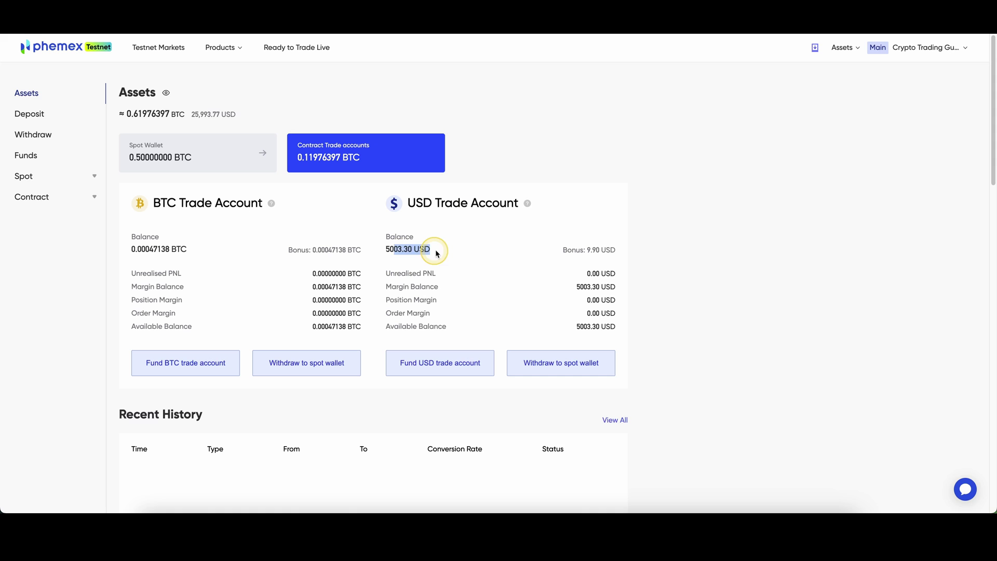
{"action": "left_click", "coordinate": [437, 254]}
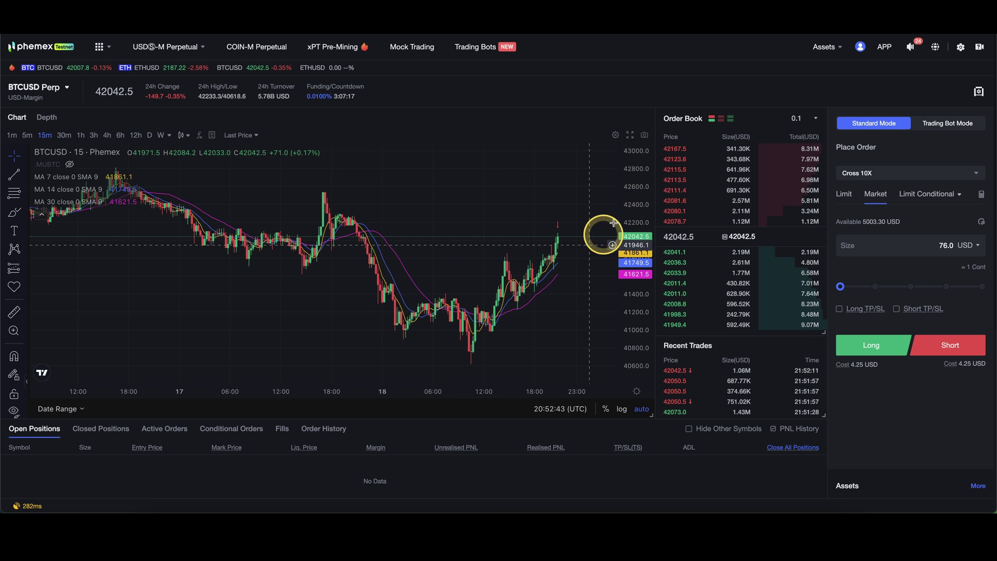
{"action": "scroll", "coordinate": [759, 456], "scroll_direction": "down", "scroll_amount": 5}
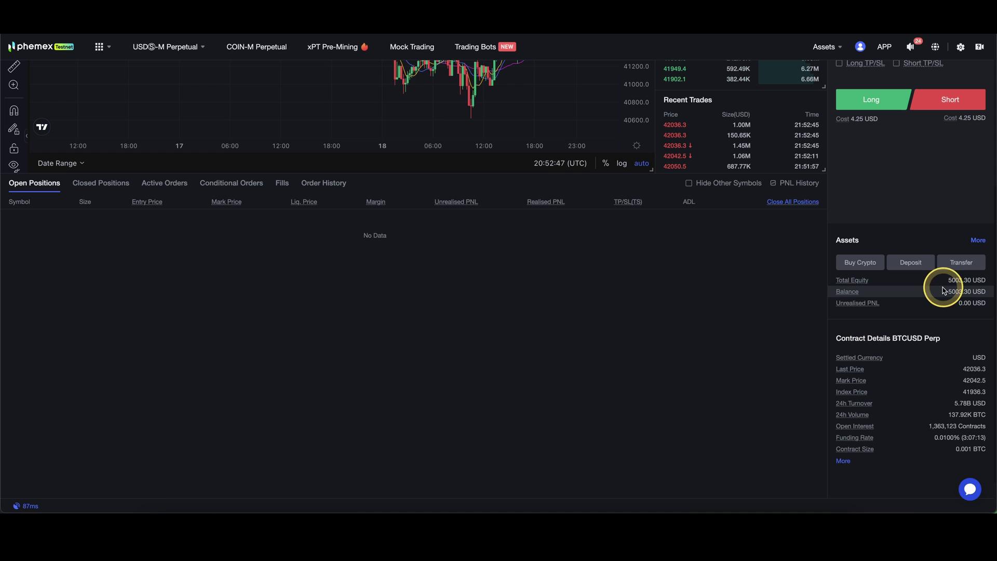
Place and confirm a 10X BTCUSD long market order sized at 65% of funds
{"action": "left_click_drag", "start_coordinate": [984, 286], "coordinate": [941, 282]}
{"action": "scroll", "coordinate": [756, 296], "scroll_direction": "up", "scroll_amount": 5}
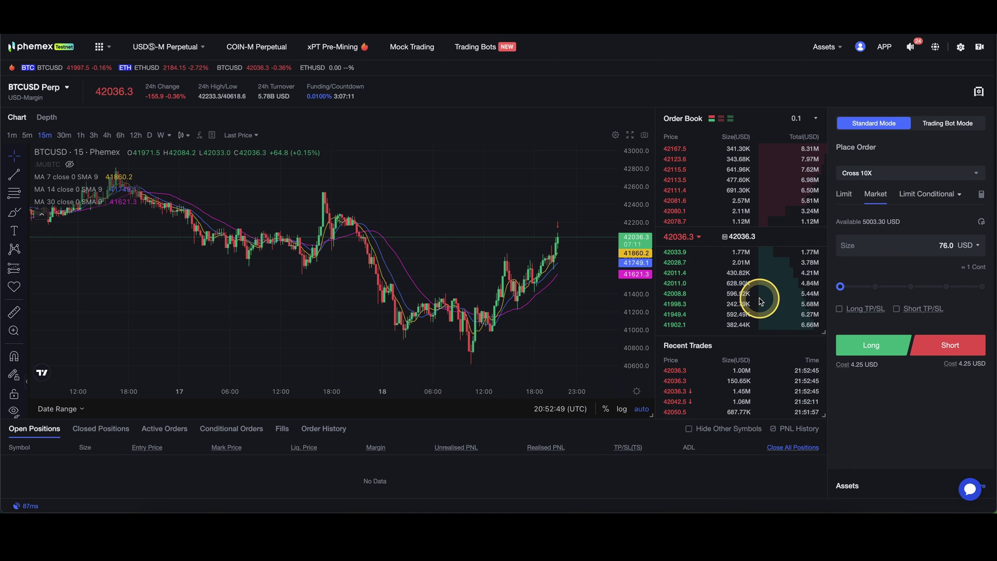
{"action": "left_click_drag", "start_coordinate": [840, 286], "coordinate": [932, 287]}
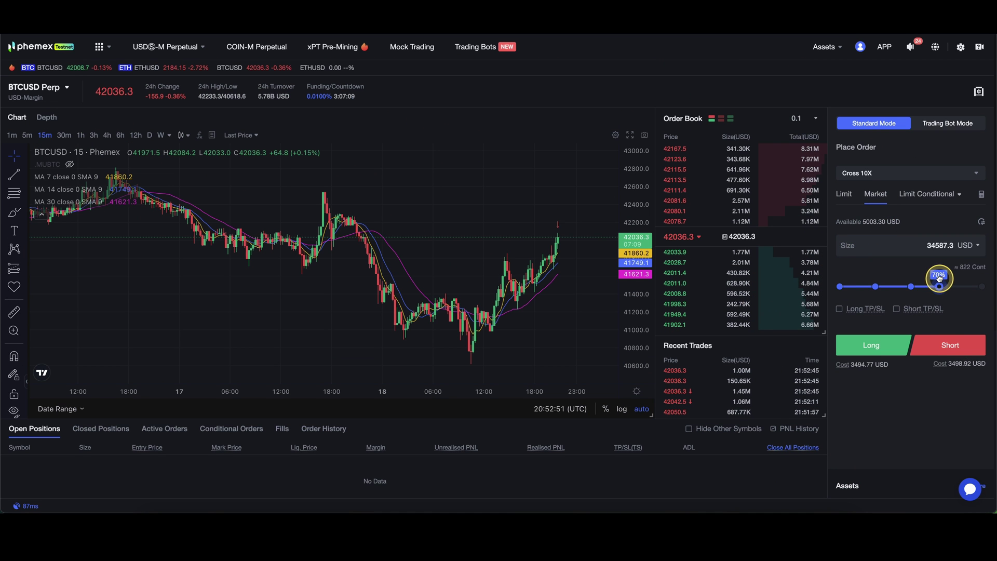
{"action": "left_click", "coordinate": [877, 345]}
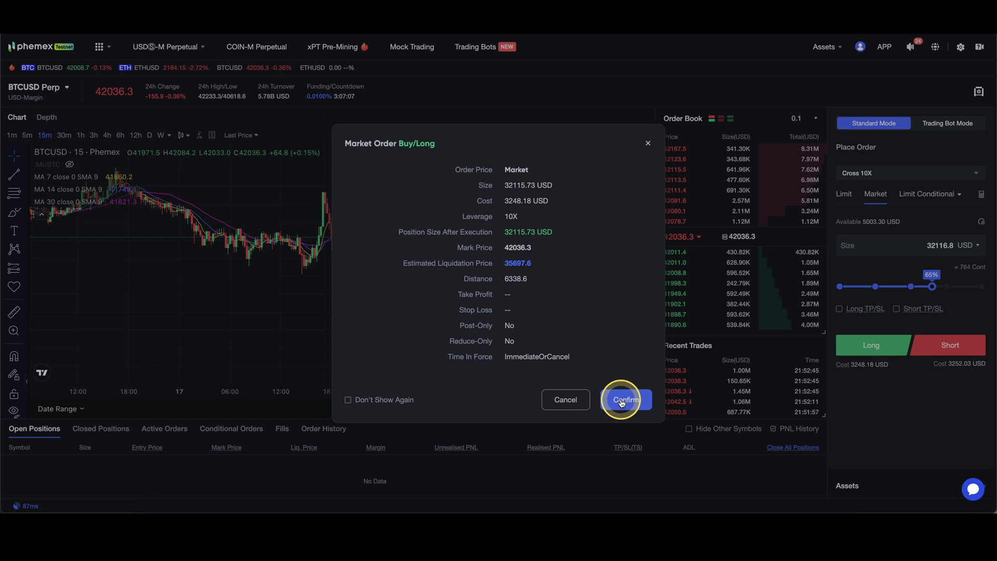
{"action": "left_click", "coordinate": [626, 399]}
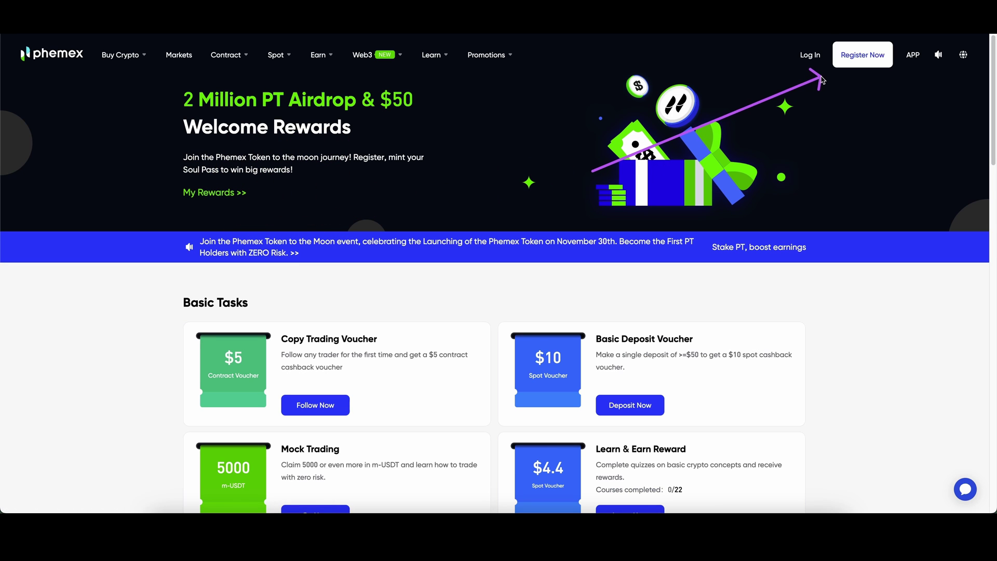
Choose Register Now at the top right of the Phemex homepage
{"action": "left_click", "coordinate": [851, 56]}
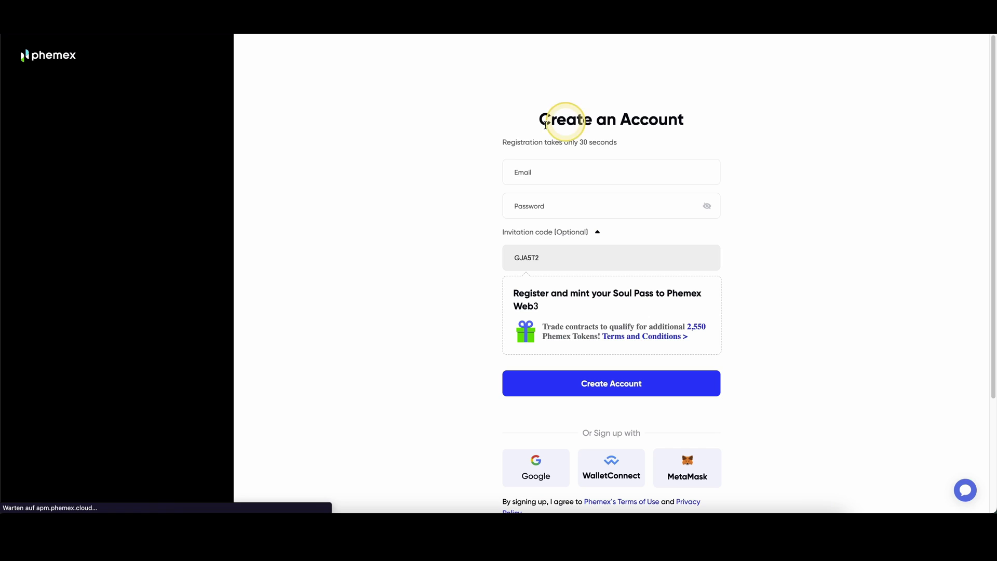